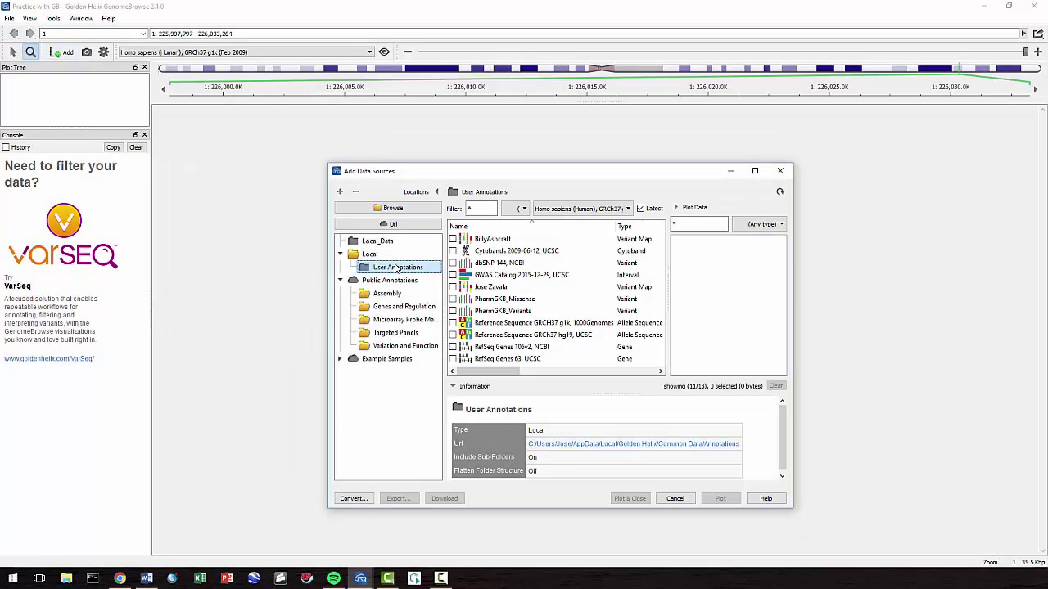
Plot the first sample's variant map, PharmGKB_Missense, PharmGKB_Variants, Reference Sequence GRCH37 g1k and RefSeq Genes 105v2 from the local User Annotations
{"action": "left_click", "coordinate": [396, 268]}
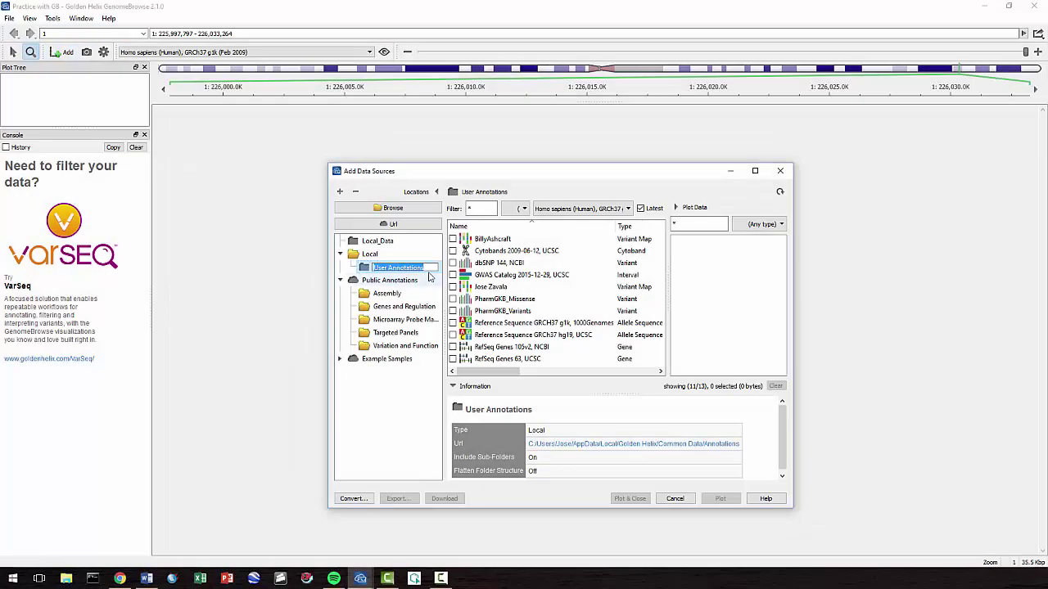
{"action": "left_click", "coordinate": [443, 267]}
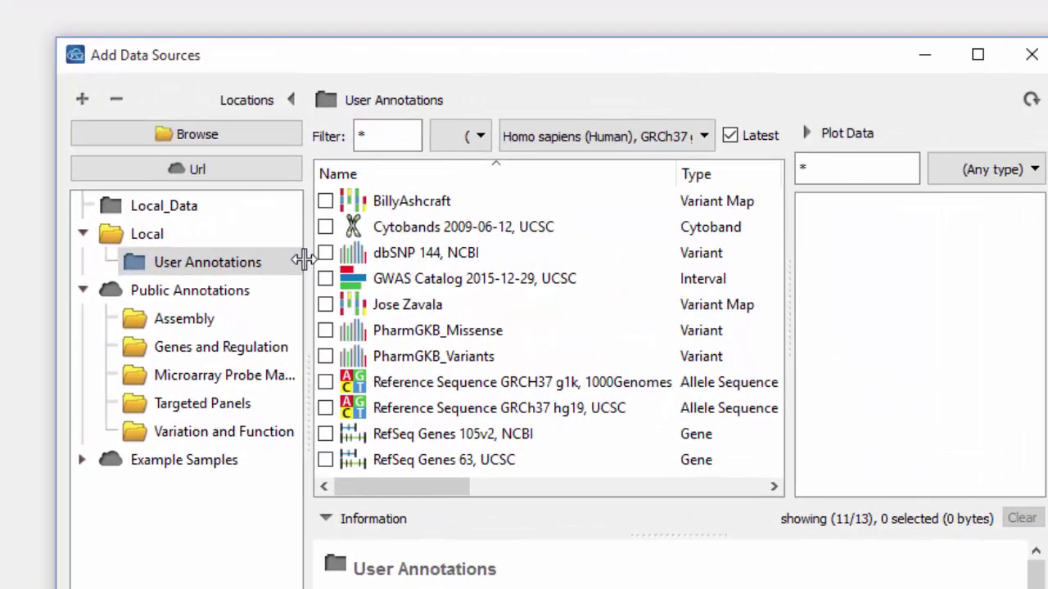
{"action": "left_click", "coordinate": [326, 383]}
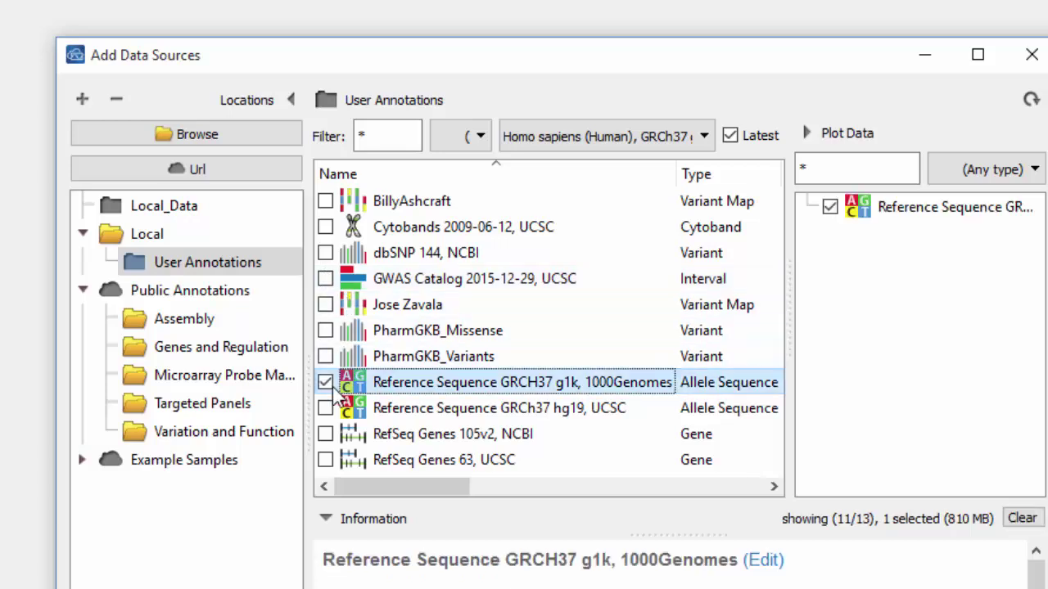
{"action": "left_click", "coordinate": [326, 434]}
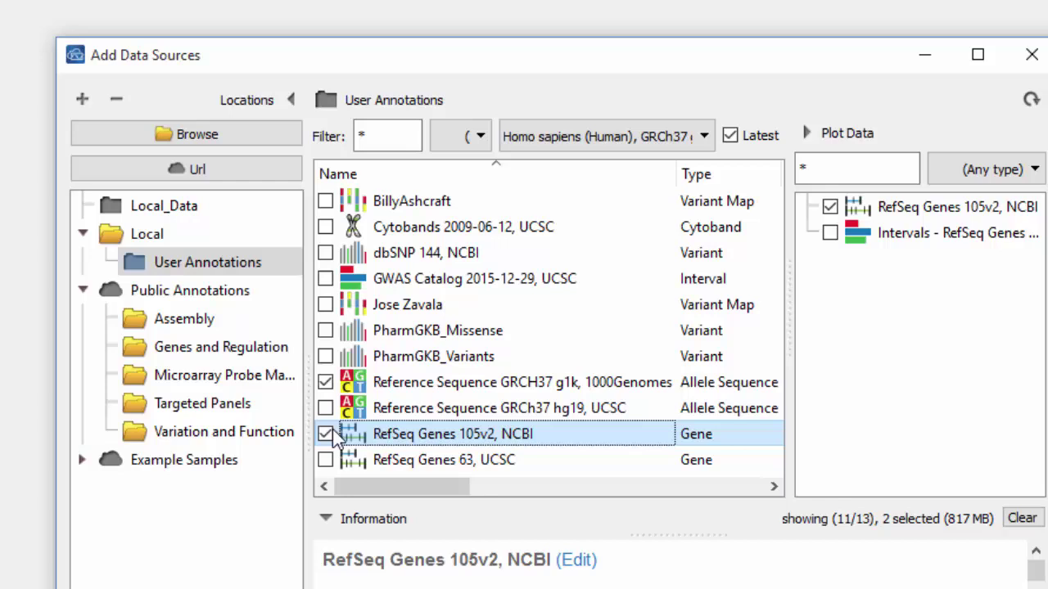
{"action": "left_click", "coordinate": [326, 202]}
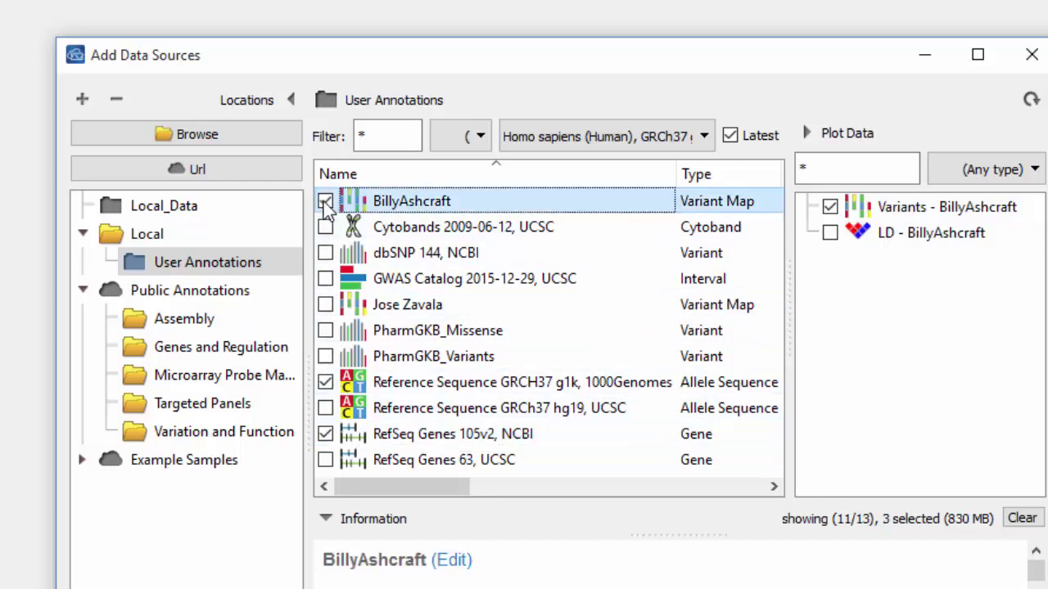
{"action": "left_click", "coordinate": [326, 358]}
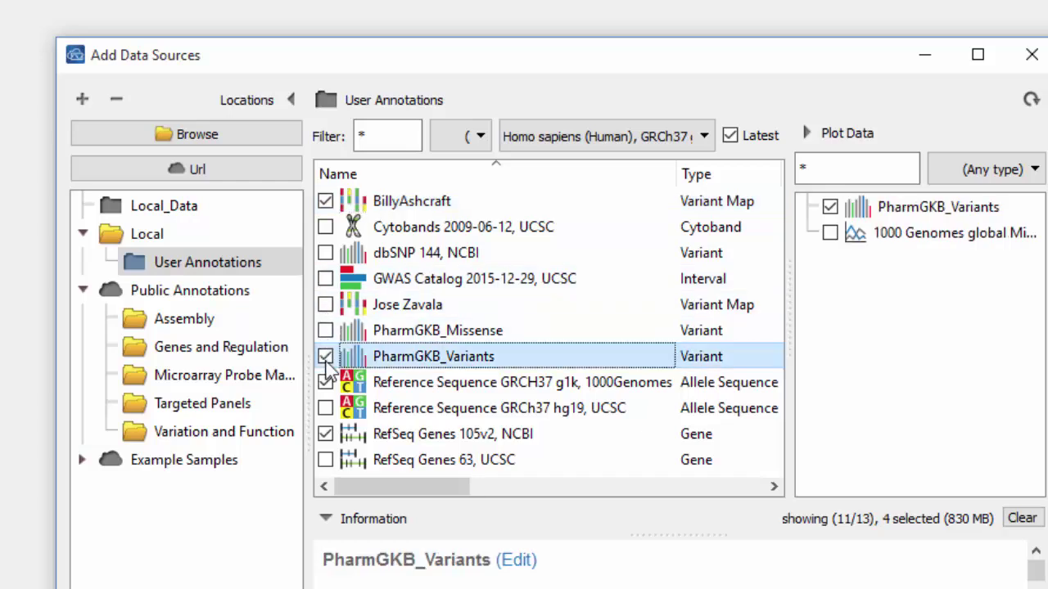
{"action": "left_click", "coordinate": [326, 331]}
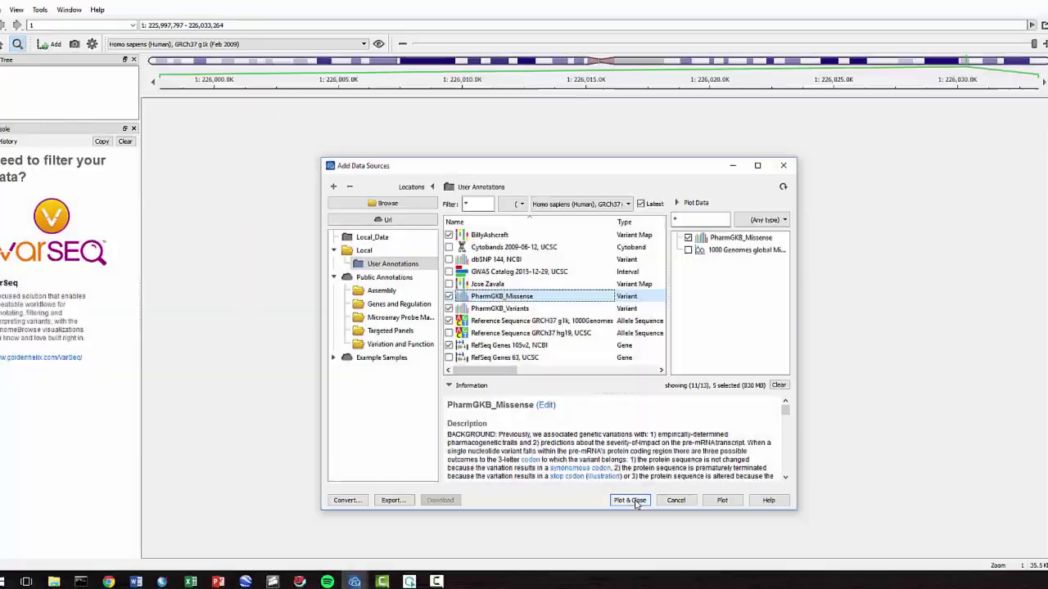
{"action": "left_click", "coordinate": [637, 552]}
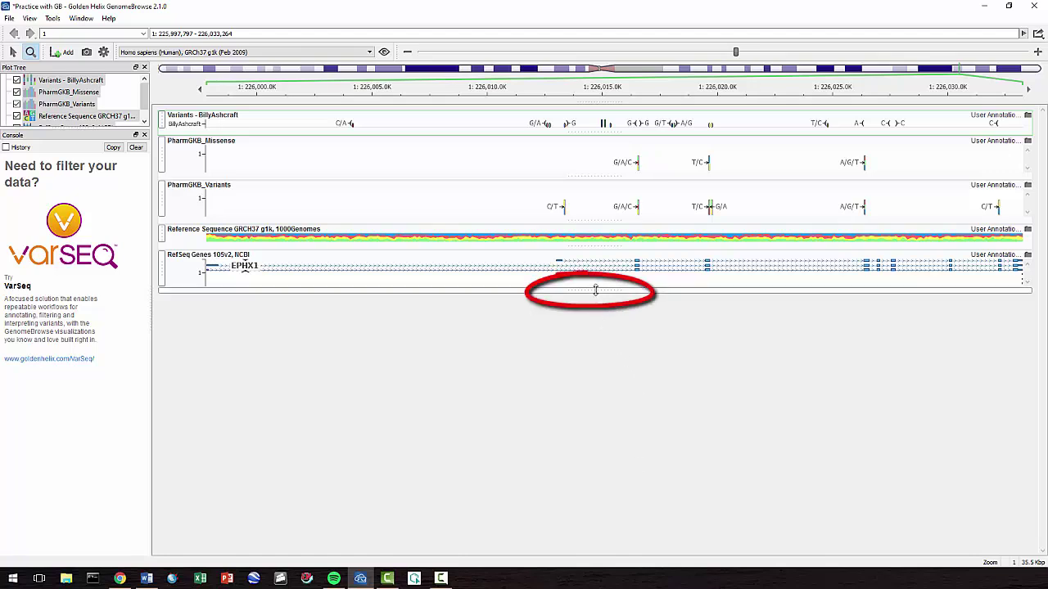
Increase the height of all five plotted tracks, from RefSeq Genes up to the sample's variants, so they fill the plot area
{"action": "left_click_drag", "start_coordinate": [595, 290], "coordinate": [594, 336]}
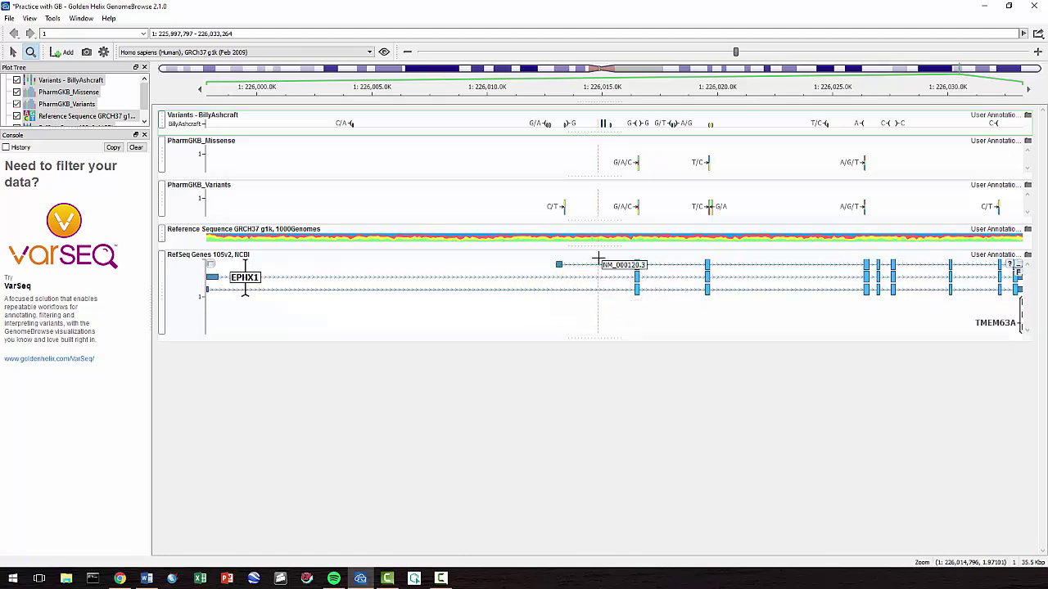
{"action": "left_click_drag", "start_coordinate": [600, 246], "coordinate": [599, 316]}
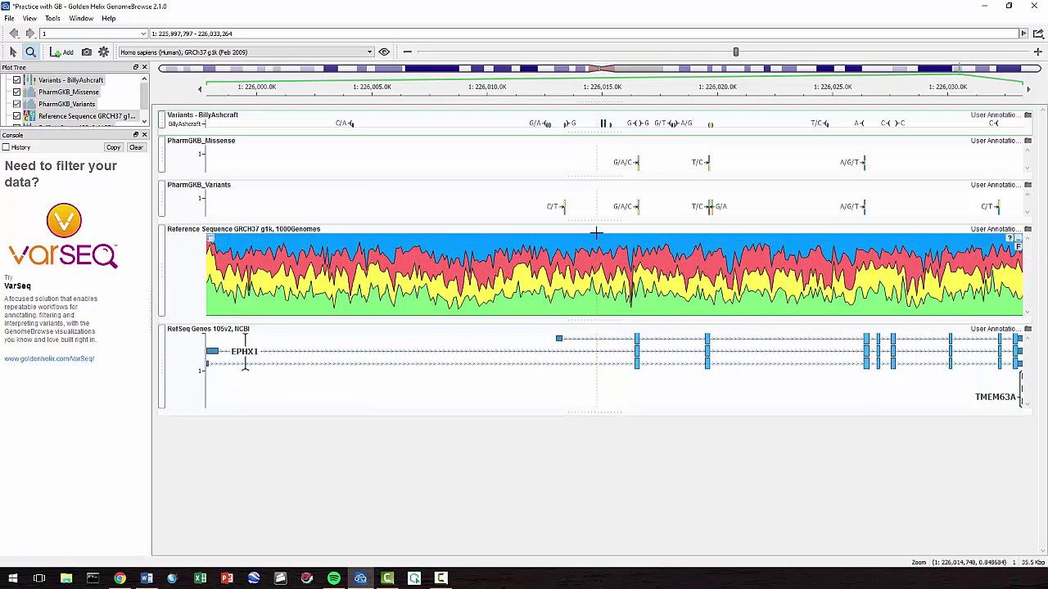
{"action": "left_click_drag", "start_coordinate": [602, 222], "coordinate": [598, 246]}
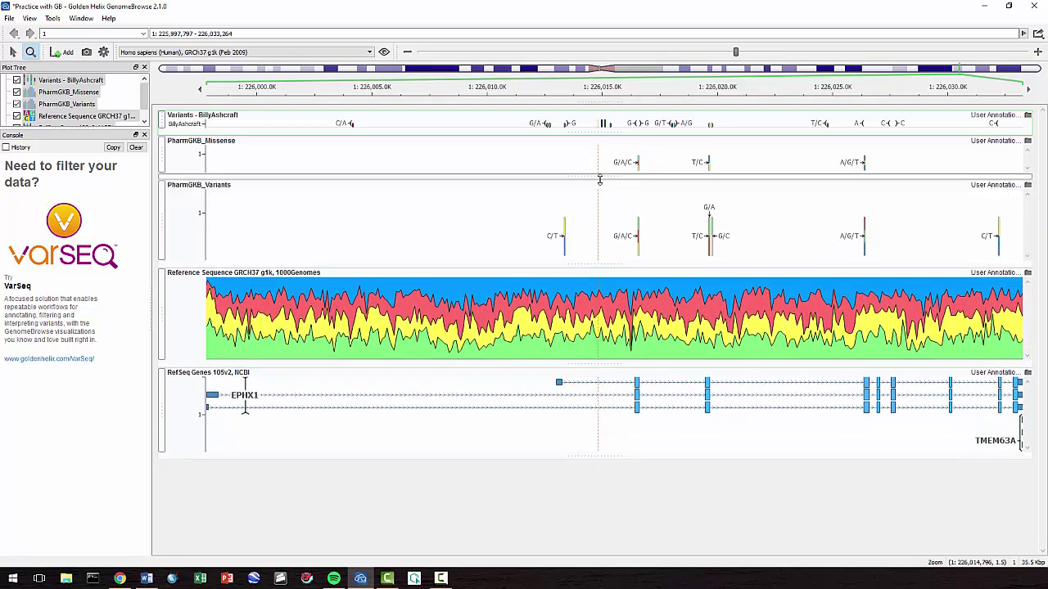
{"action": "left_click_drag", "start_coordinate": [601, 182], "coordinate": [602, 201]}
{"action": "left_click_drag", "start_coordinate": [600, 132], "coordinate": [598, 174]}
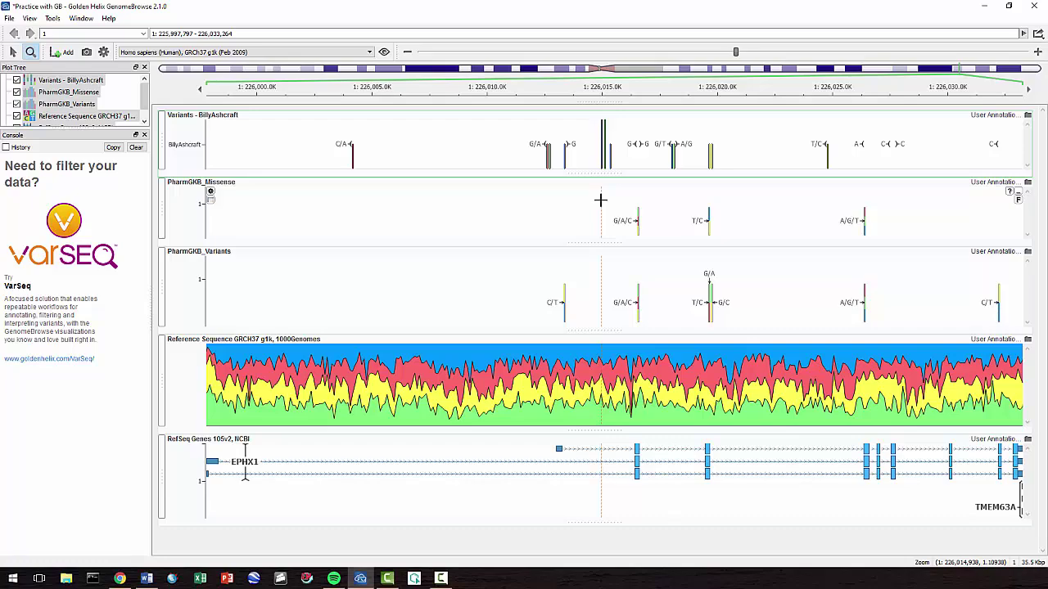
Zoom into the EPHX1 region down to individual bases of the reference sequence, and zoom back out to view chromosomes 1 and 2
{"action": "scroll", "coordinate": [601, 200], "scroll_direction": "up", "scroll_amount": 3}
{"action": "scroll", "coordinate": [613, 394], "scroll_direction": "up", "scroll_amount": 3}
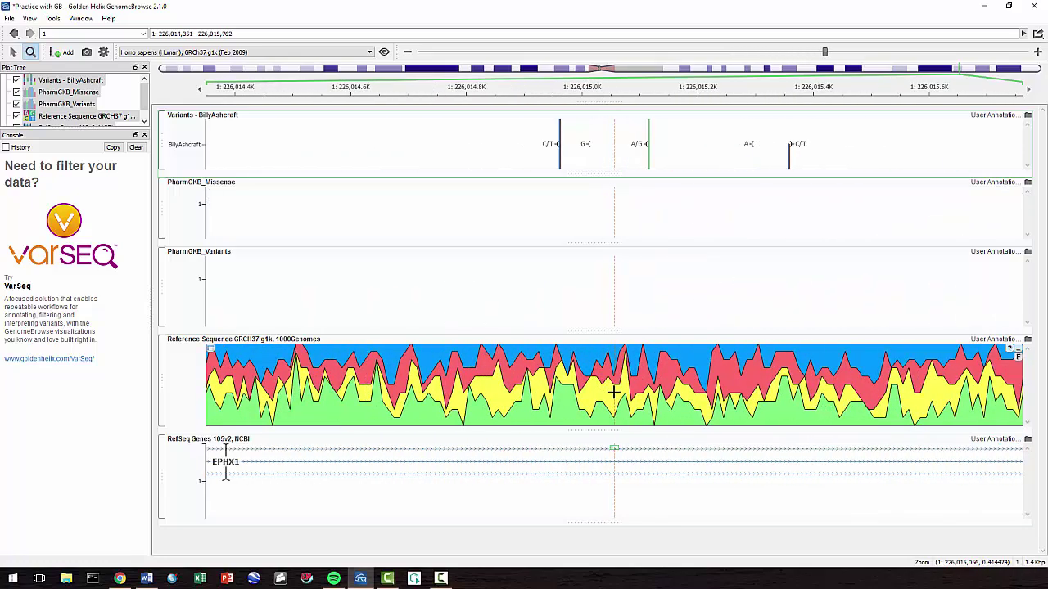
{"action": "scroll", "coordinate": [614, 394], "scroll_direction": "up", "scroll_amount": 5}
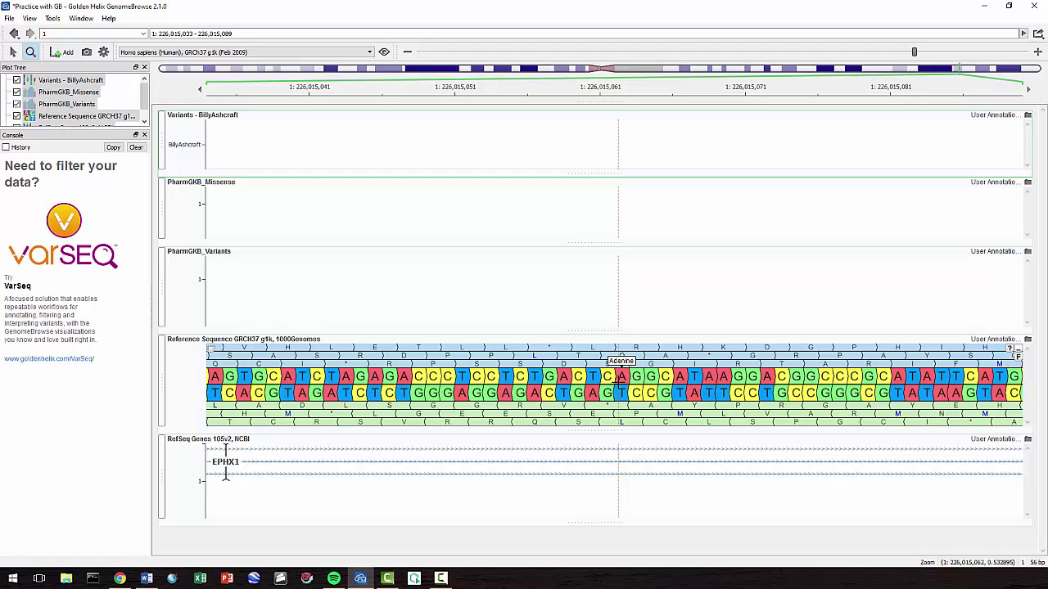
{"action": "scroll", "coordinate": [620, 377], "scroll_direction": "down", "scroll_amount": 8}
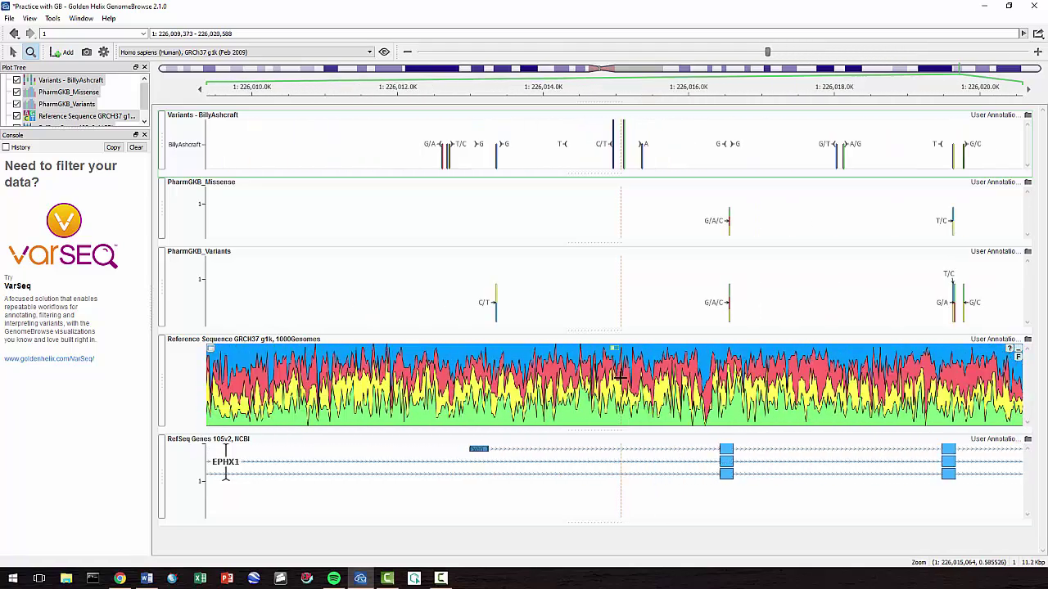
{"action": "scroll", "coordinate": [621, 378], "scroll_direction": "down", "scroll_amount": 8}
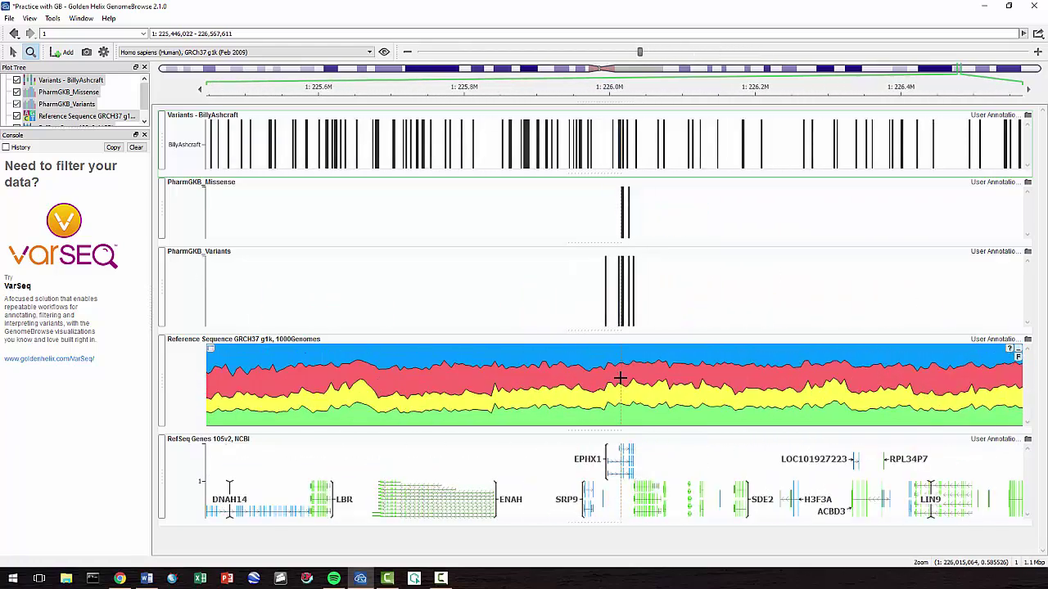
{"action": "scroll", "coordinate": [621, 377], "scroll_direction": "down", "scroll_amount": 8}
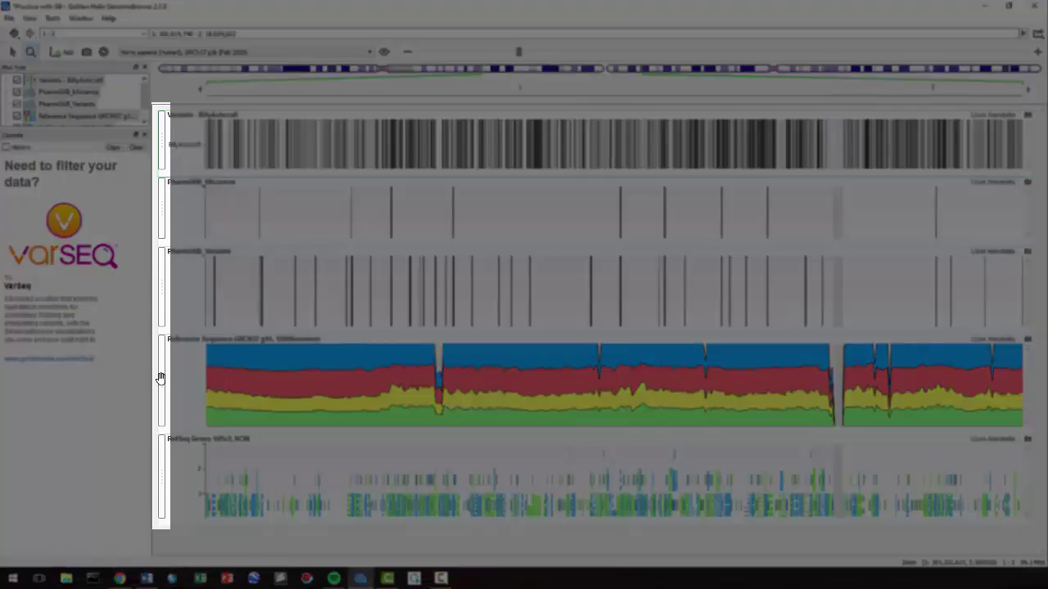
Reorder the tracks with Reference Sequence first, RefSeq Genes second, and PharmGKB_Variants above PharmGKB_Missense
{"action": "left_click_drag", "start_coordinate": [161, 379], "coordinate": [169, 130]}
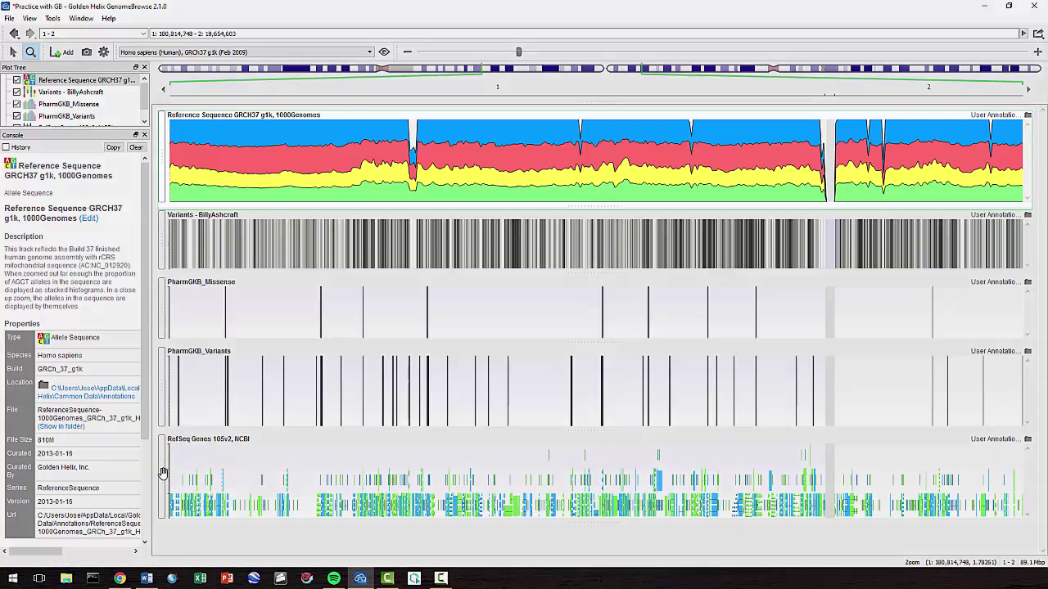
{"action": "left_click_drag", "start_coordinate": [163, 473], "coordinate": [169, 223]}
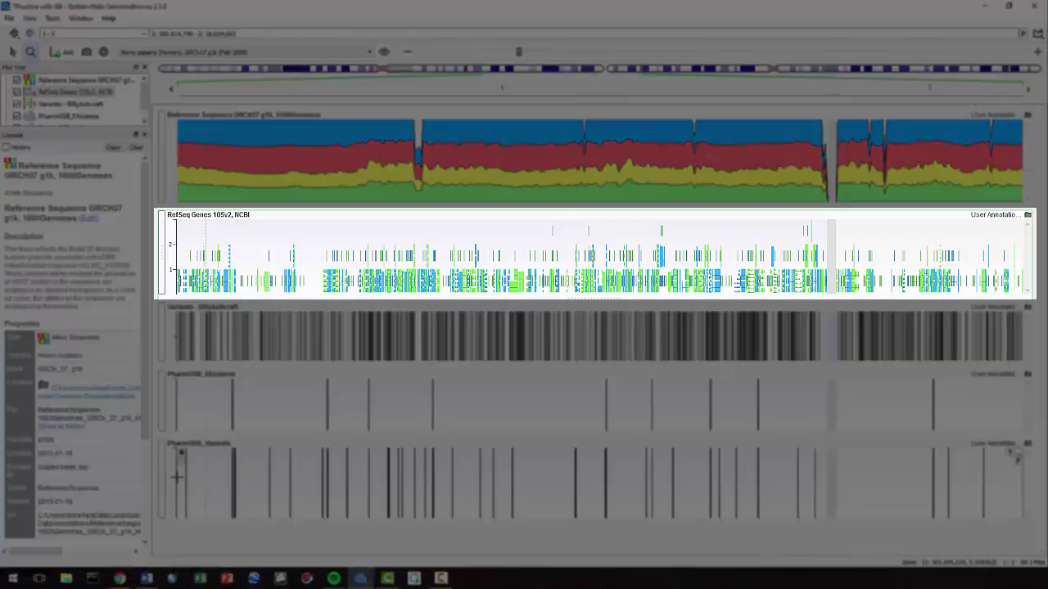
{"action": "left_click_drag", "start_coordinate": [162, 478], "coordinate": [173, 388]}
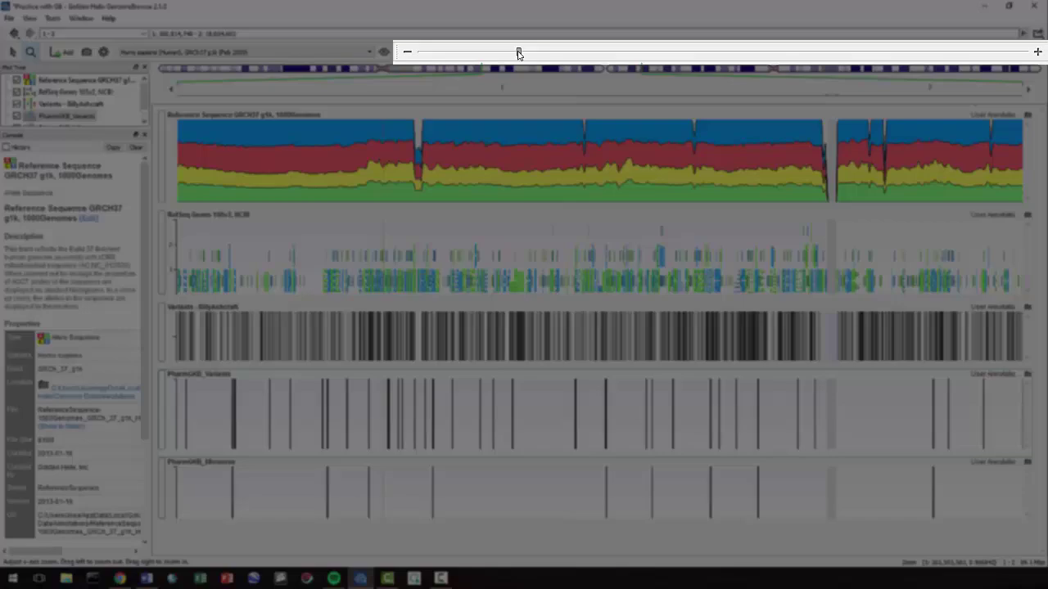
Zoom into the C1orf140 gene on chromosome 1 down to single bases, and zoom back out to a multi-megabase view
{"action": "mouse_move", "coordinate": [519, 54]}
{"action": "left_mouse_down"}
{"action": "mouse_move", "coordinate": [556, 52]}
{"action": "mouse_move", "coordinate": [508, 57]}
{"action": "left_mouse_up"}
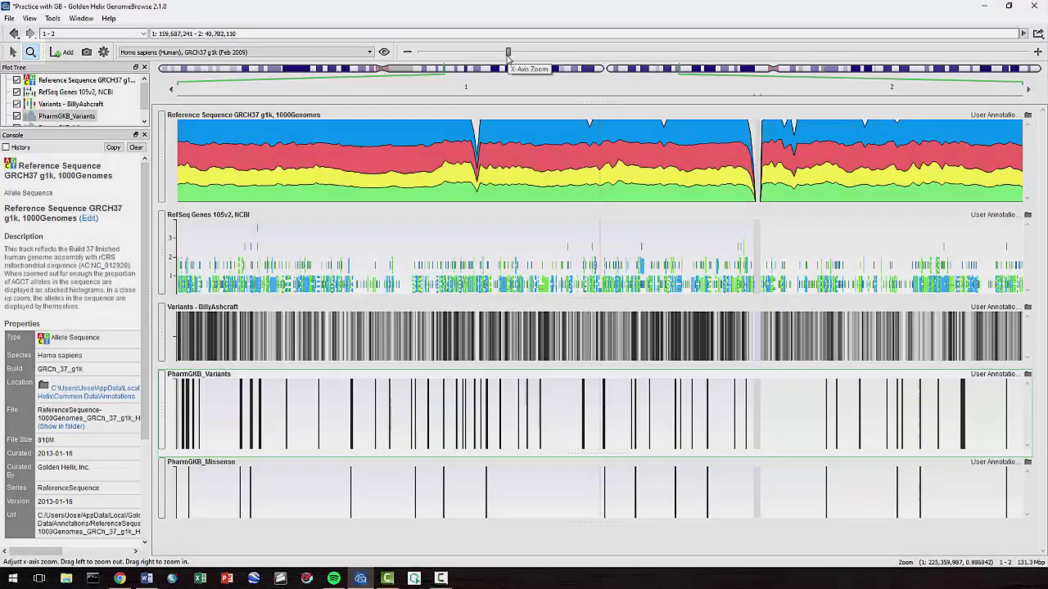
{"action": "left_click", "coordinate": [31, 52]}
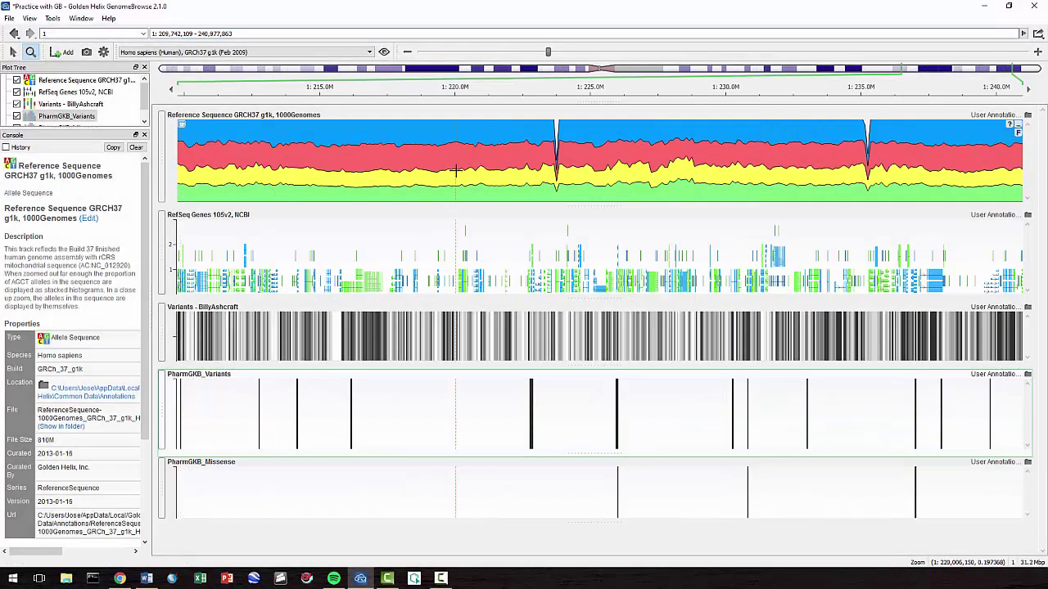
{"action": "left_click", "coordinate": [532, 172]}
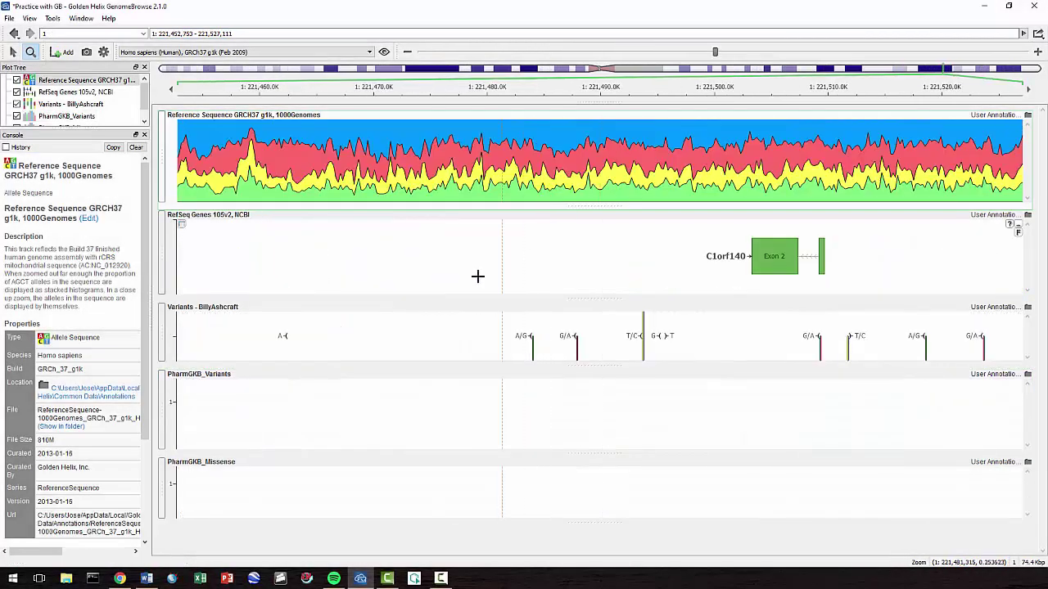
{"action": "left_click_drag", "start_coordinate": [749, 207], "coordinate": [842, 181]}
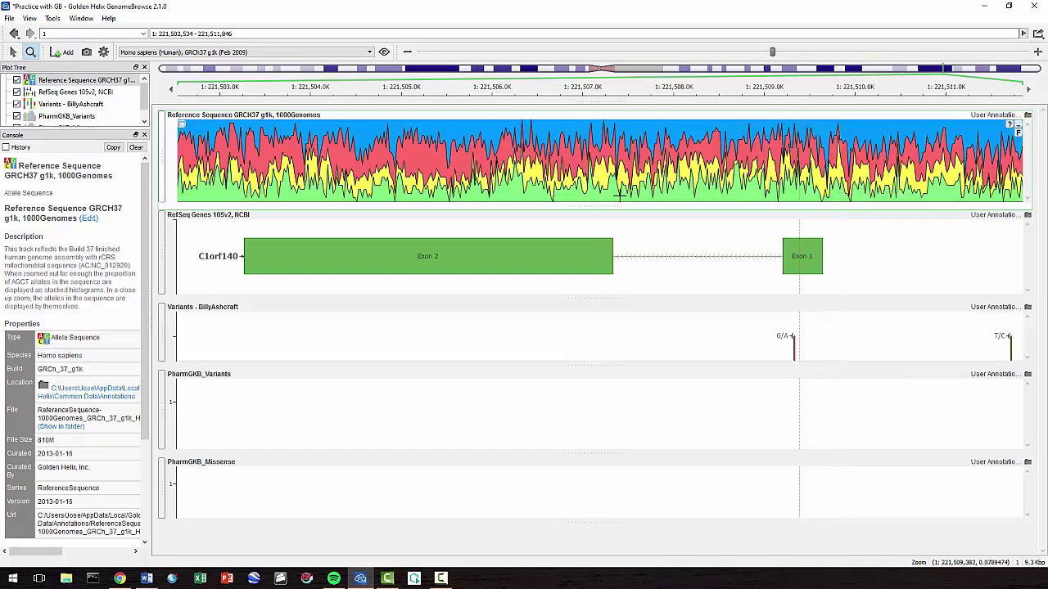
{"action": "left_click_drag", "start_coordinate": [383, 193], "coordinate": [447, 192]}
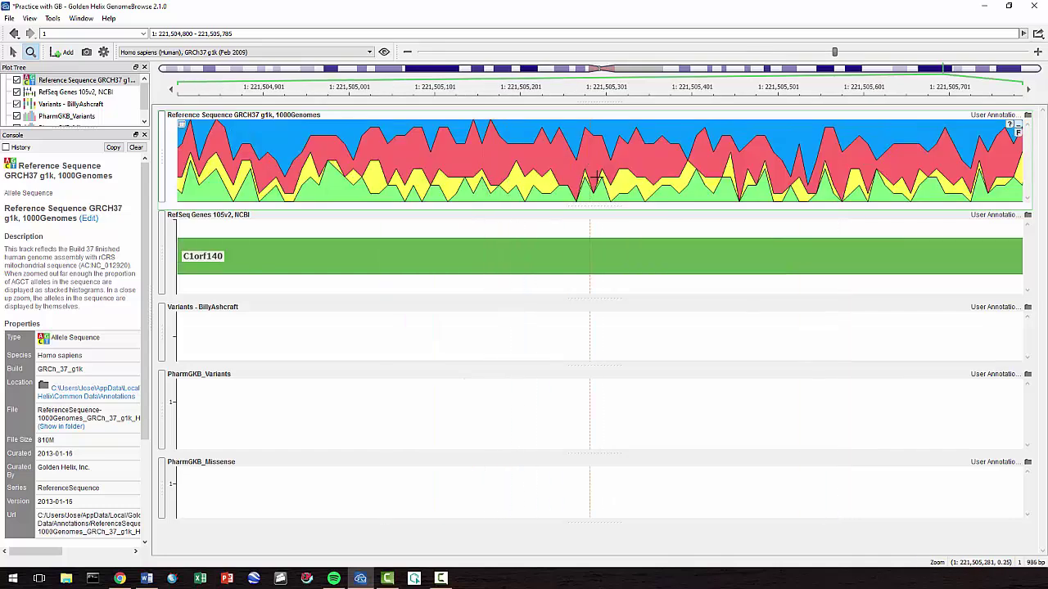
{"action": "left_click", "coordinate": [603, 171]}
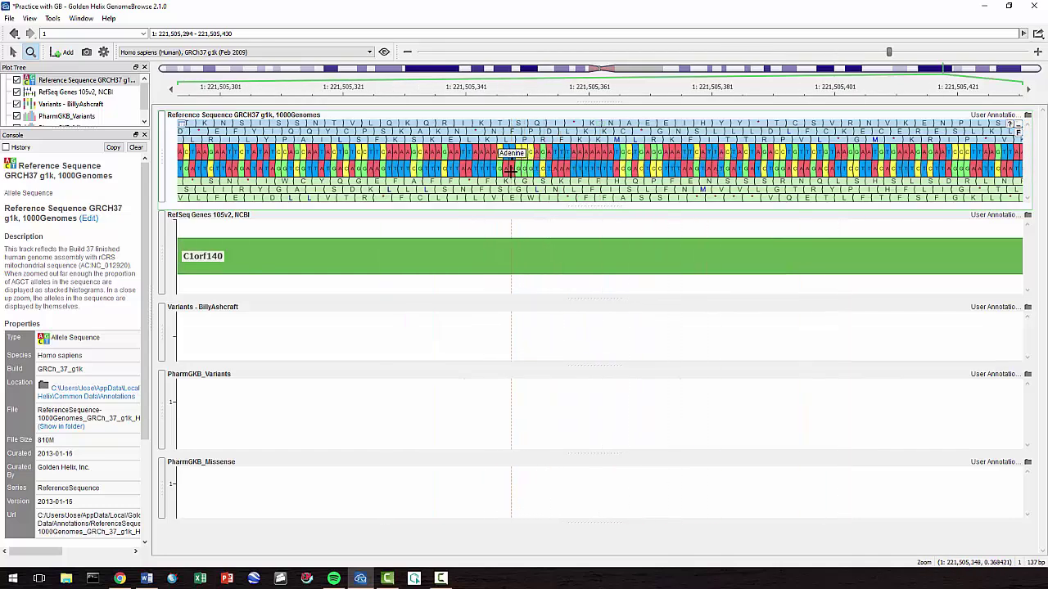
{"action": "left_click_drag", "start_coordinate": [512, 172], "coordinate": [533, 172]}
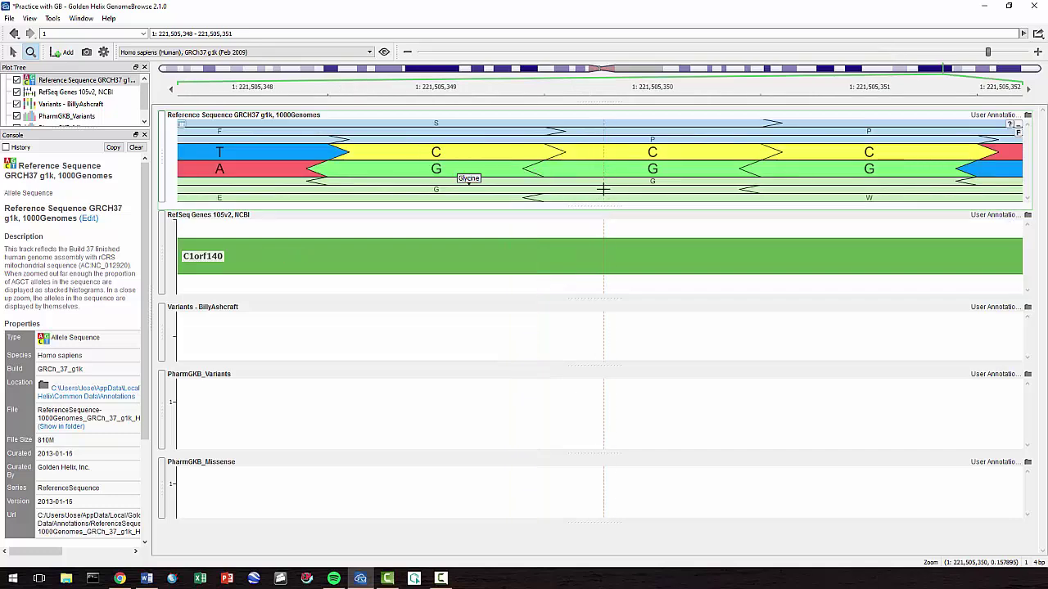
{"action": "left_click_drag", "start_coordinate": [987, 52], "coordinate": [558, 53]}
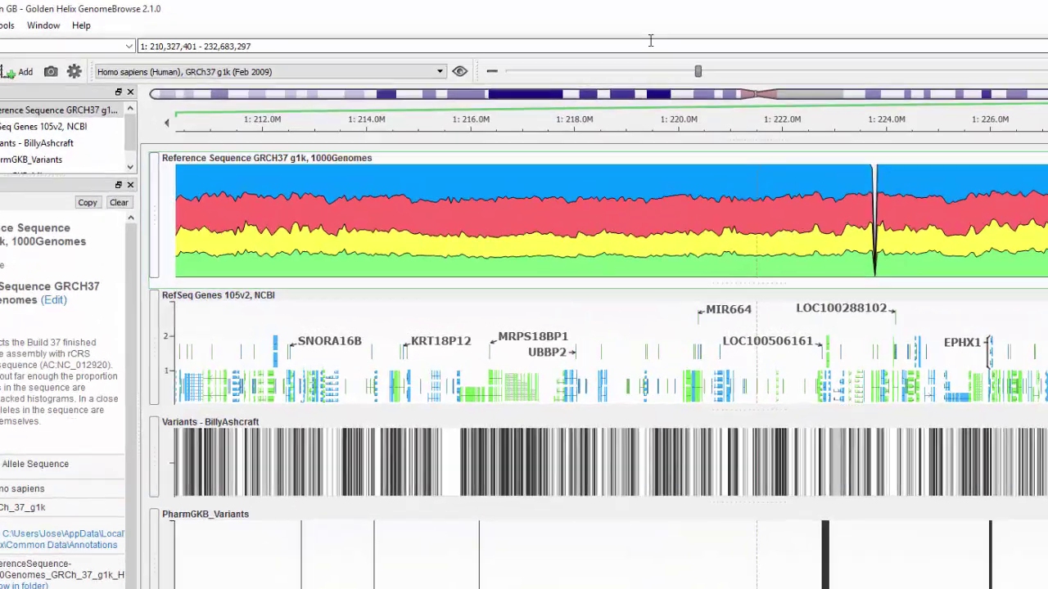
Go to the EPHX1 gene using its RefSeq Genes 105v2 match at 1: 225,997,797 - 226,033,264
{"action": "left_click", "coordinate": [521, 33]}
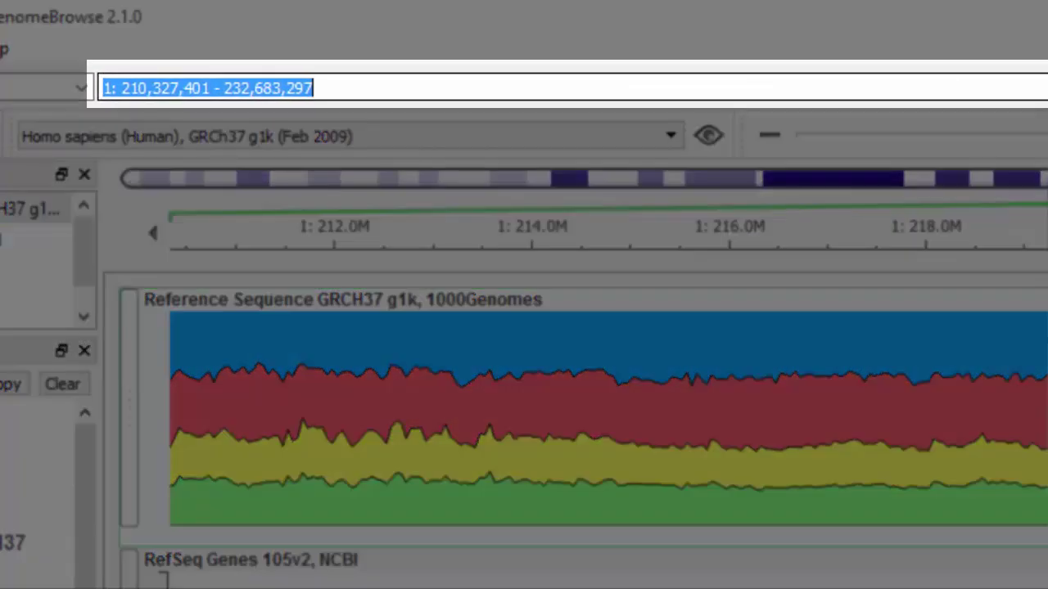
{"action": "type", "text": "EPHX1"}
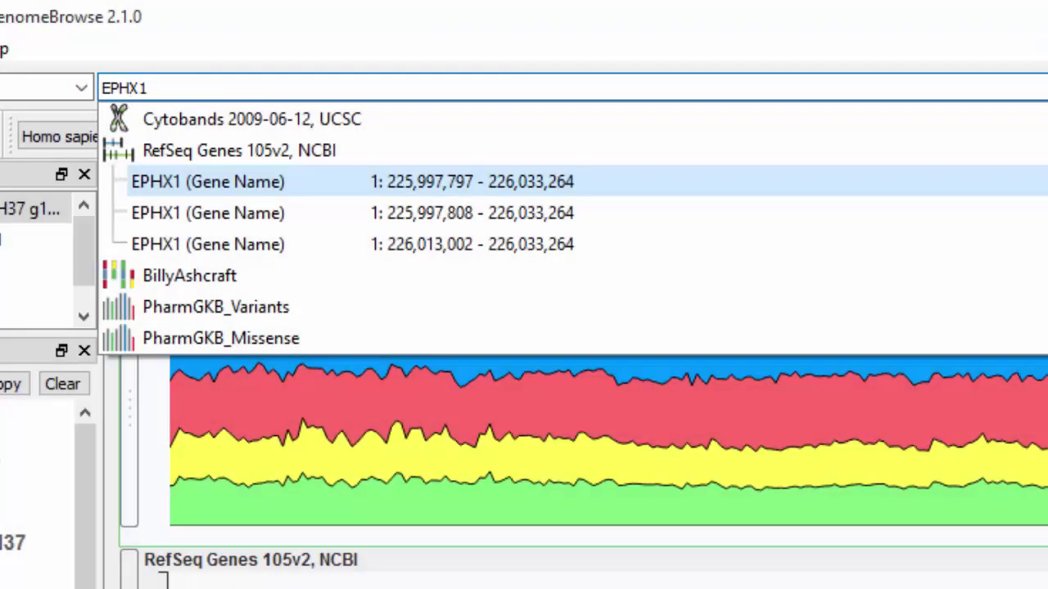
{"action": "key", "text": "Return"}
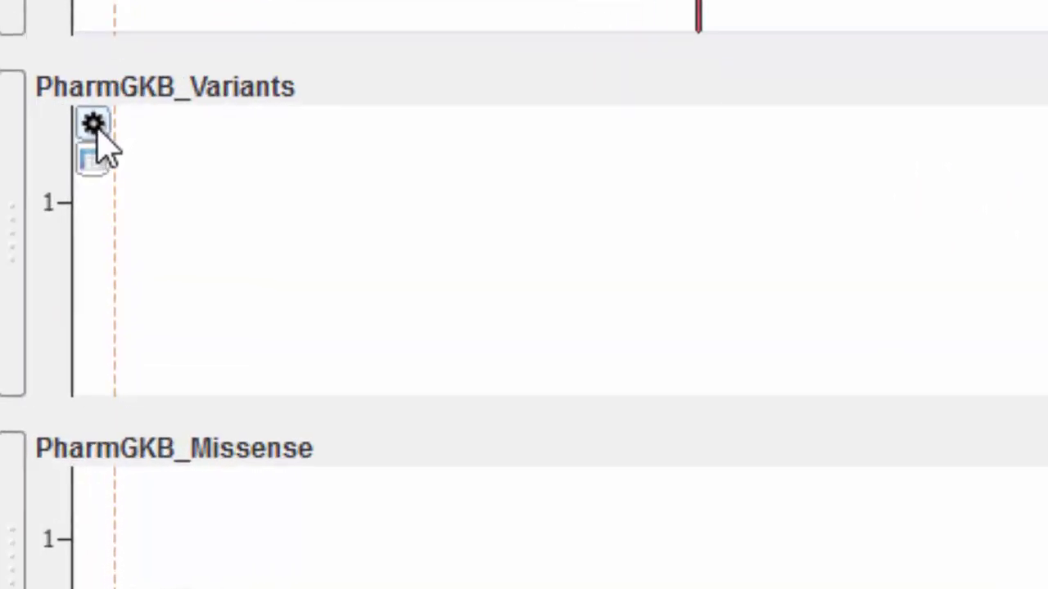
Set the labels of the PharmGKB_Variants track to Identifier
{"action": "left_click", "coordinate": [153, 298]}
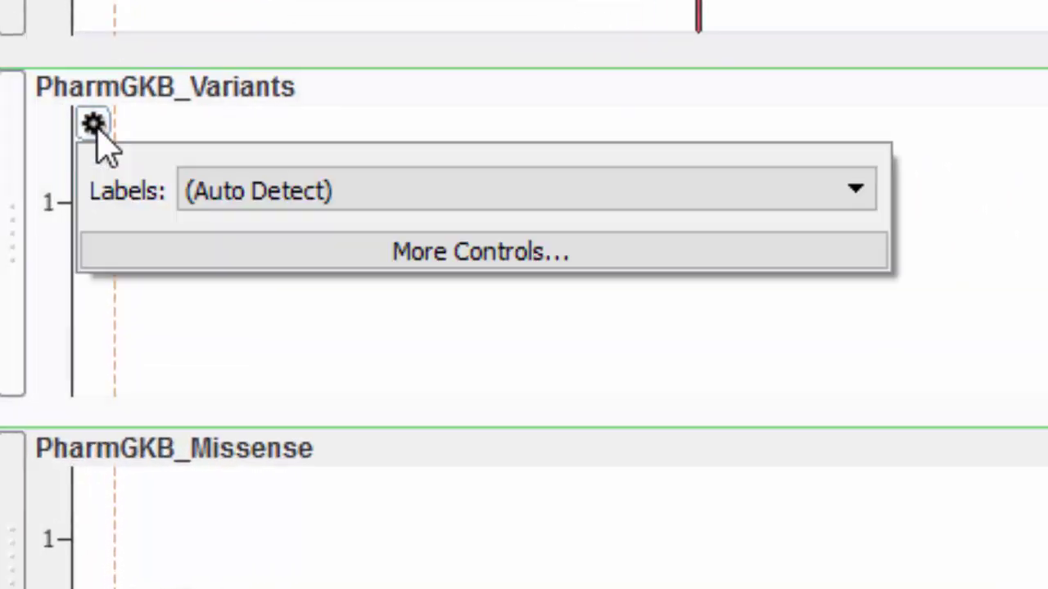
{"action": "left_click", "coordinate": [264, 193]}
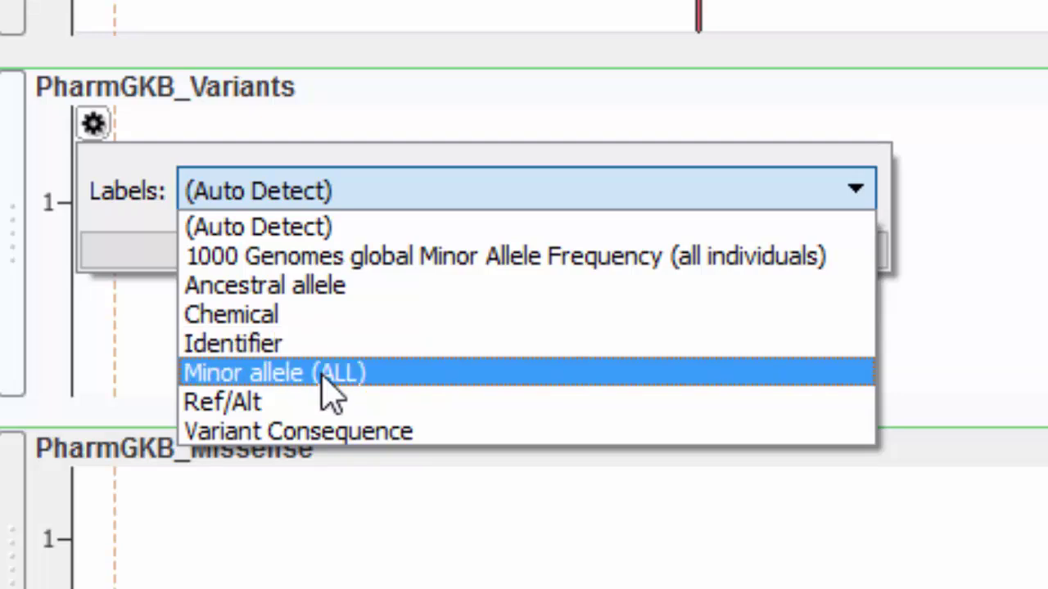
{"action": "left_click", "coordinate": [296, 348]}
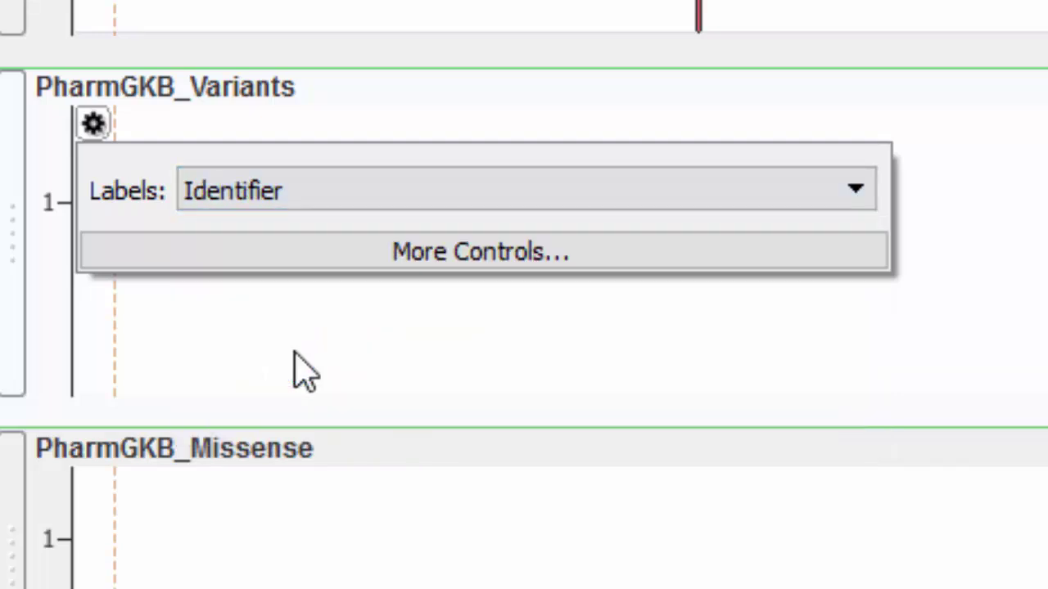
{"action": "left_click", "coordinate": [293, 351]}
{"action": "scroll", "coordinate": [290, 424], "scroll_direction": "down", "scroll_amount": 3}
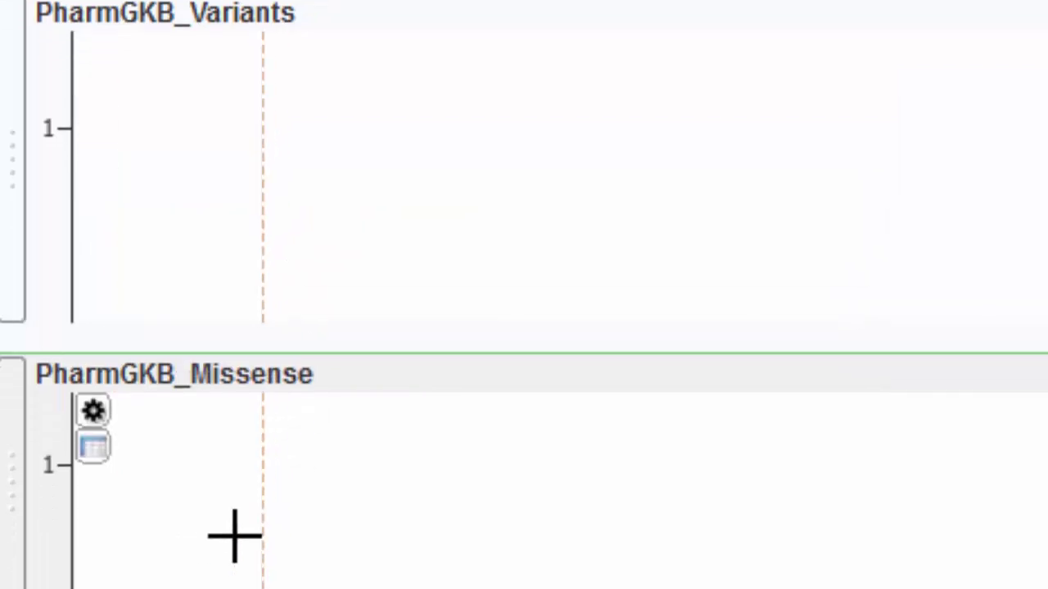
Set the labels of the PharmGKB_Missense track to Identifier
{"action": "left_click", "coordinate": [93, 317]}
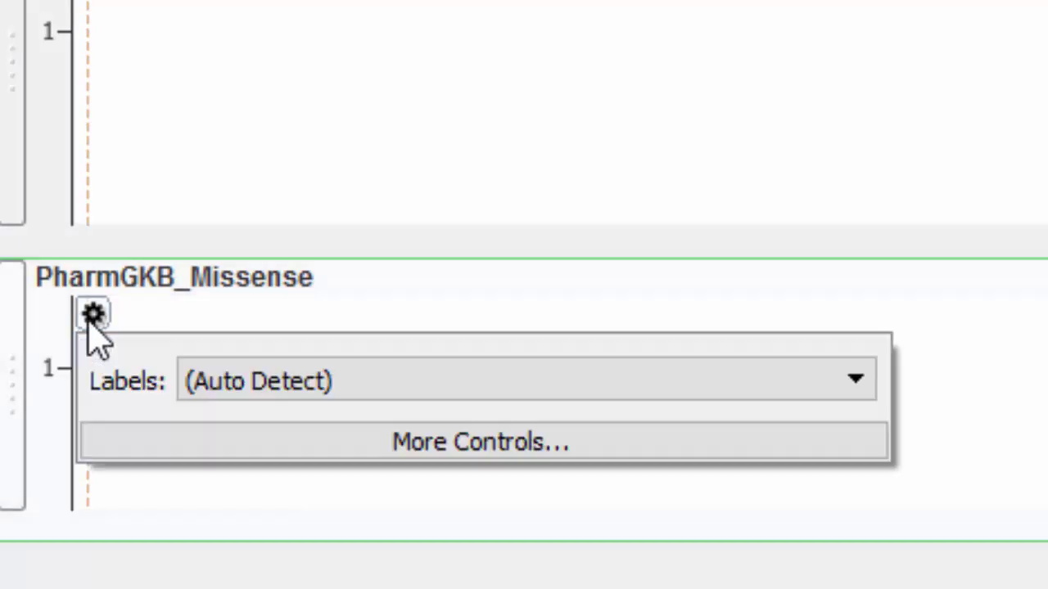
{"action": "left_click", "coordinate": [372, 391]}
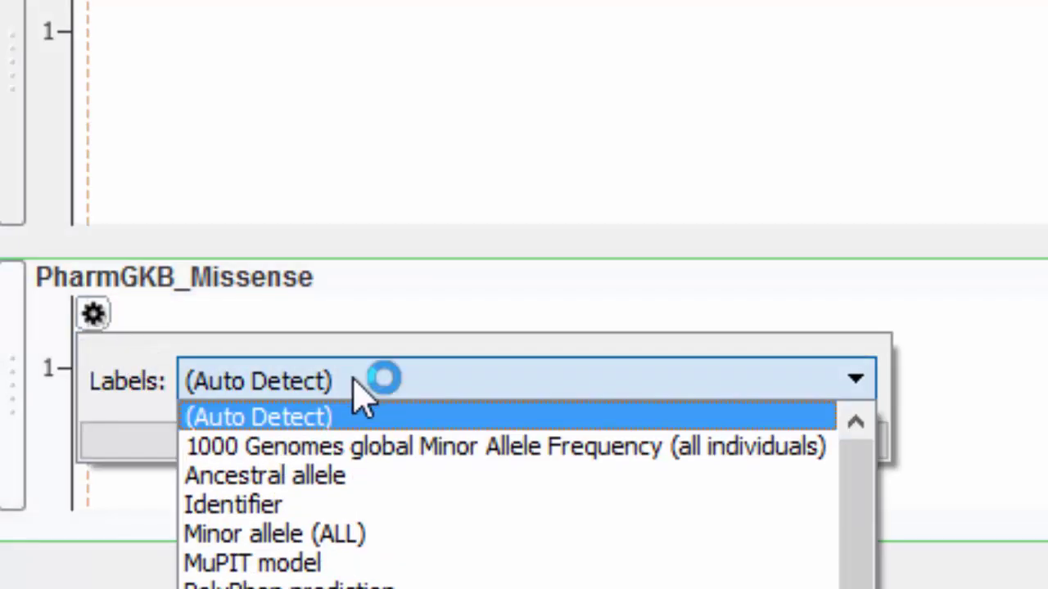
{"action": "left_click", "coordinate": [311, 505]}
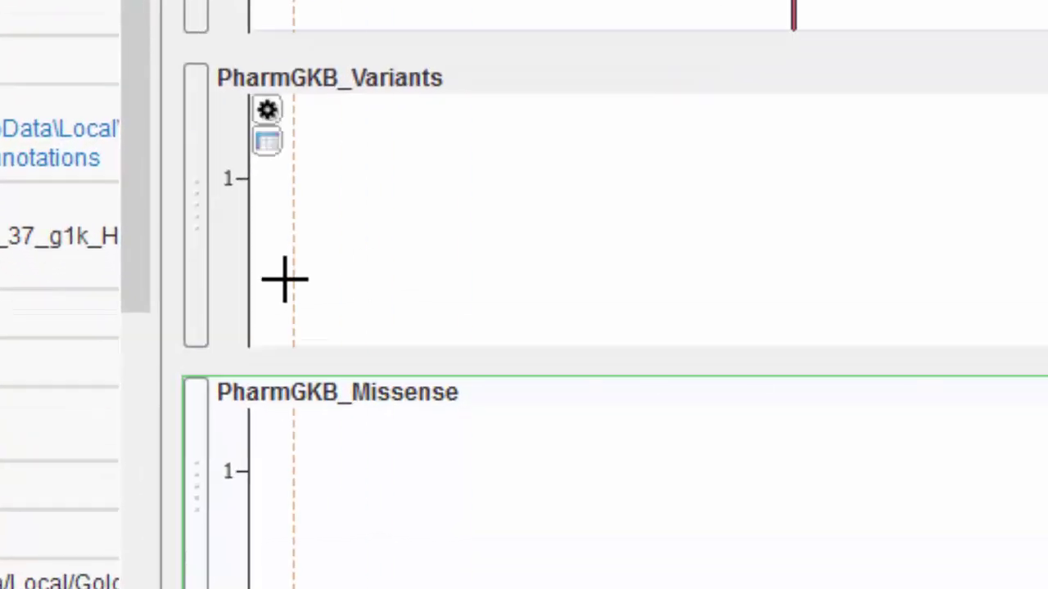
Review the feature list of the PharmGKB_Variants track, enlarging it and widening the Variant Consequence column to read through to Chemical, and close it
{"action": "left_click", "coordinate": [268, 143]}
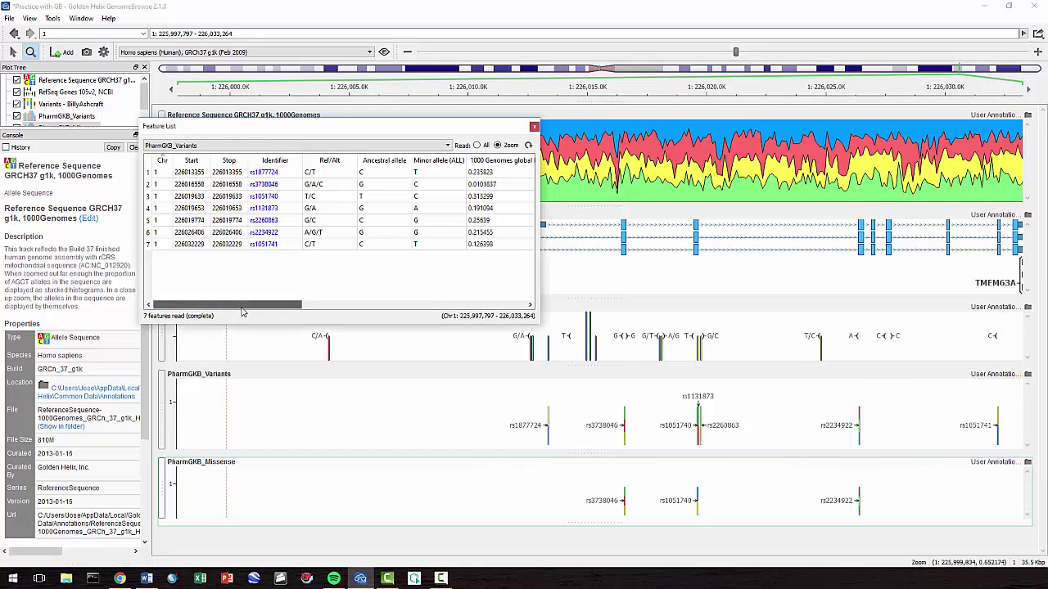
{"action": "left_click_drag", "start_coordinate": [242, 311], "coordinate": [436, 306]}
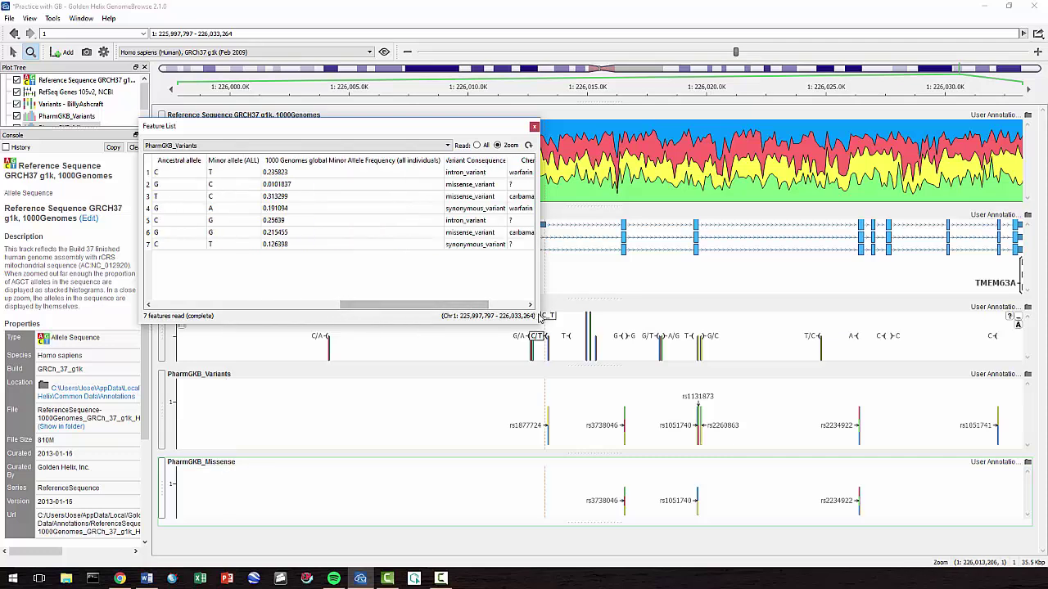
{"action": "left_click_drag", "start_coordinate": [538, 324], "coordinate": [854, 322]}
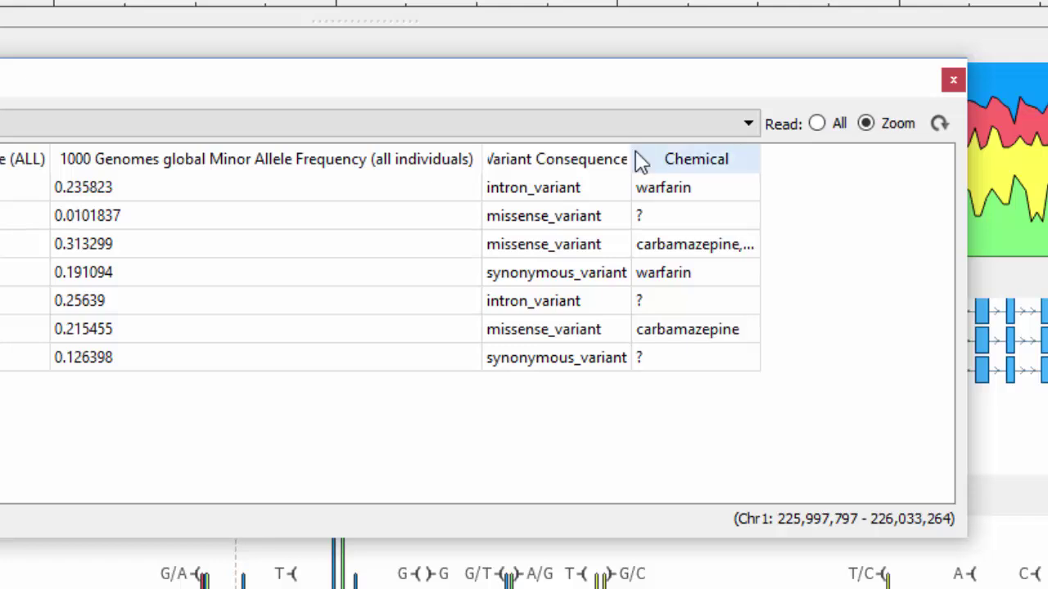
{"action": "left_click_drag", "start_coordinate": [633, 151], "coordinate": [703, 159]}
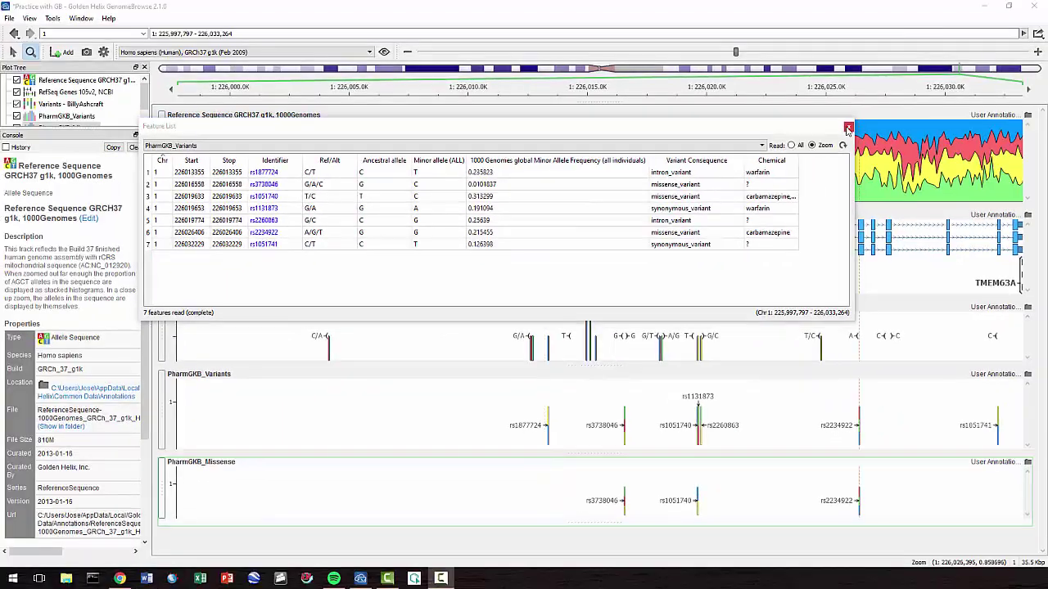
{"action": "left_click", "coordinate": [849, 128]}
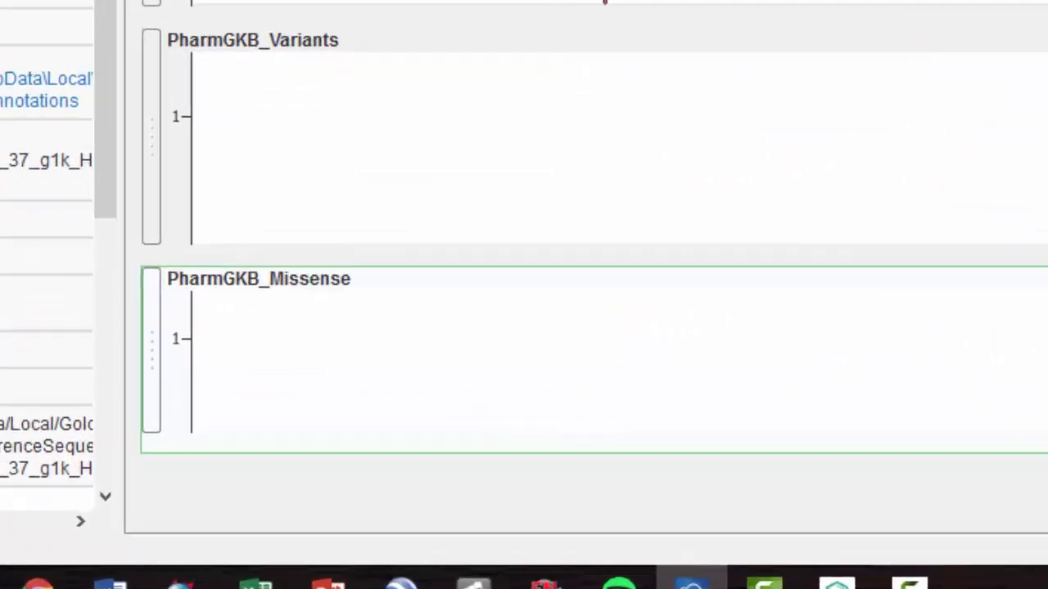
Open the feature list of the PharmGKB_Missense track and examine its PolyPhen and SIFT predictions and scores
{"action": "mouse_move", "coordinate": [346, 336]}
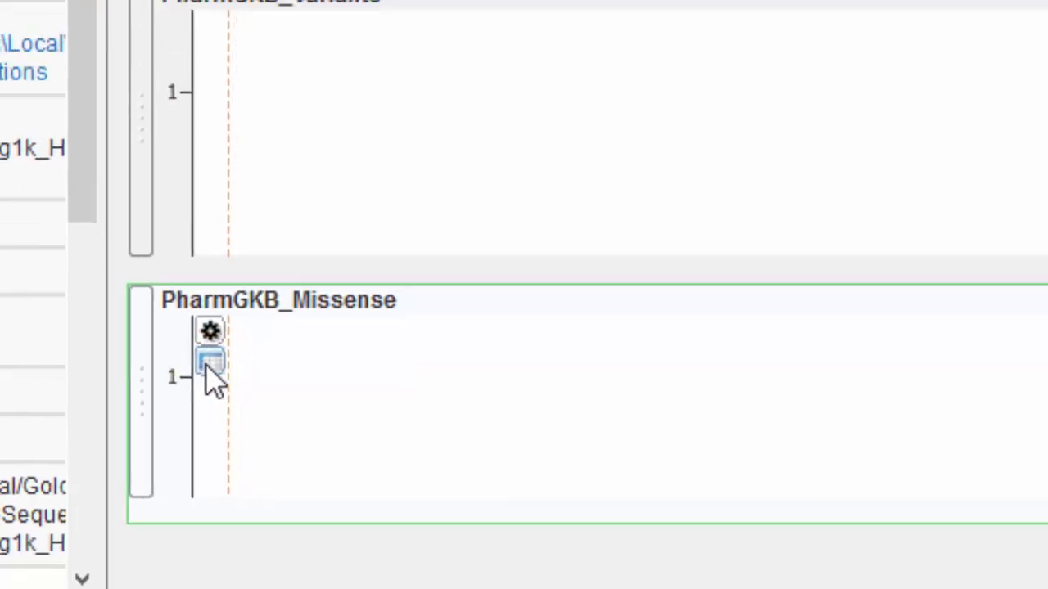
{"action": "left_click", "coordinate": [220, 239]}
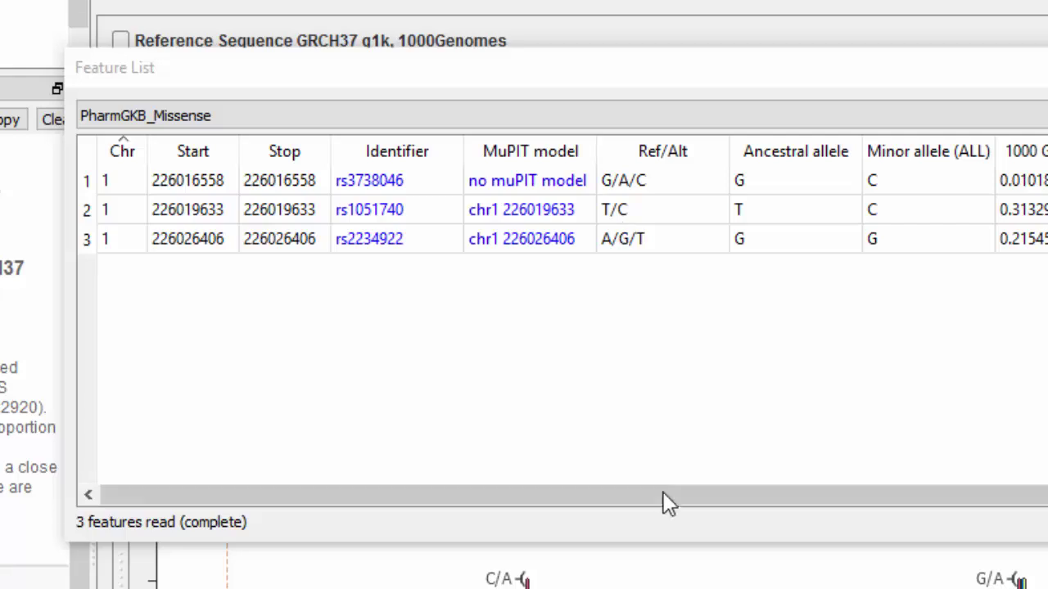
{"action": "left_click_drag", "start_coordinate": [663, 492], "coordinate": [1047, 490]}
{"action": "left_click_drag", "start_coordinate": [331, 498], "coordinate": [603, 491]}
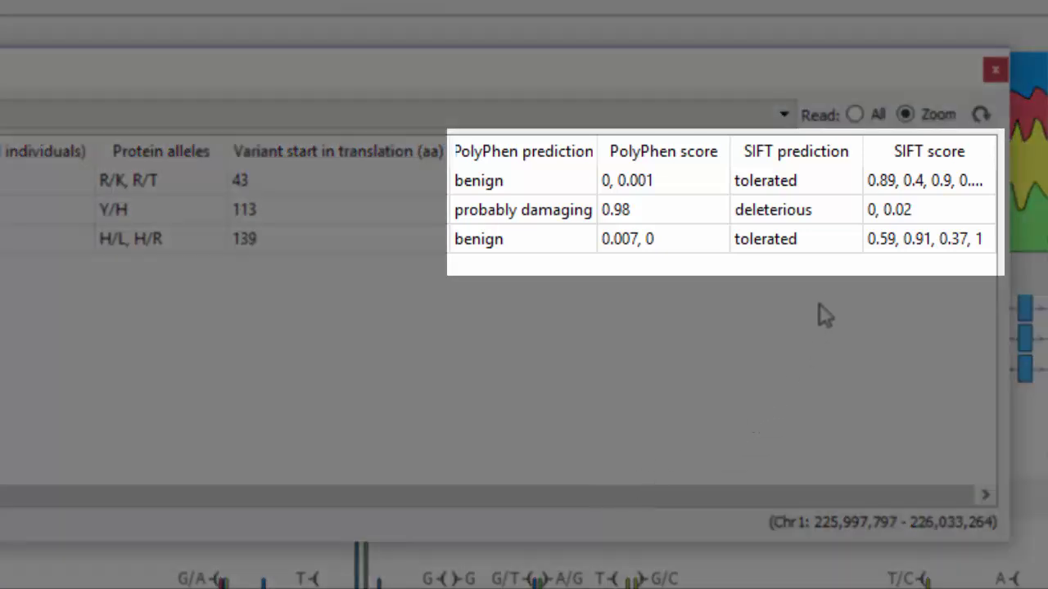